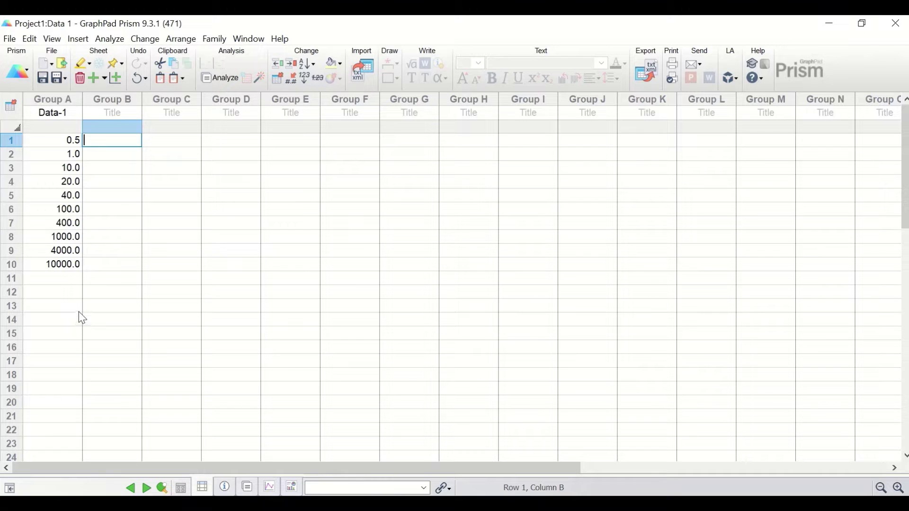
Start a Transform analysis on the Data 1 table from the Analyze chooser
click(222, 78)
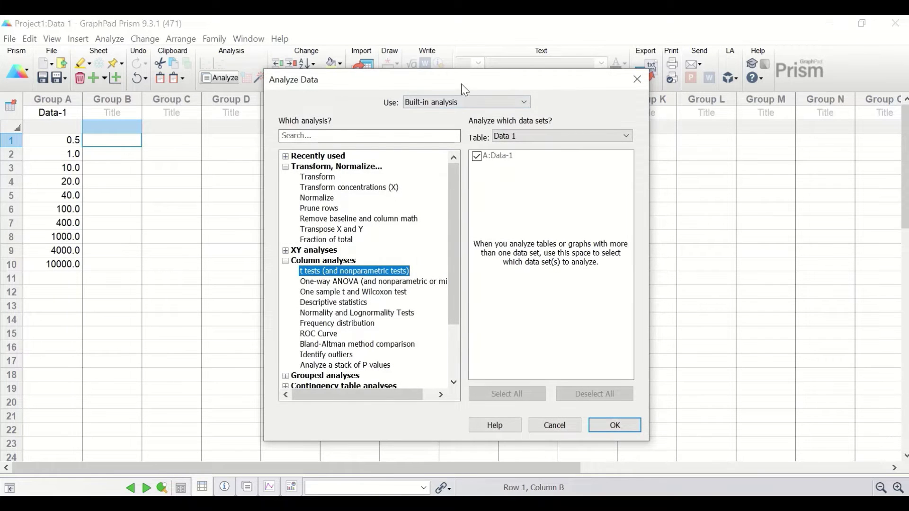
drag(461, 84, 315, 64)
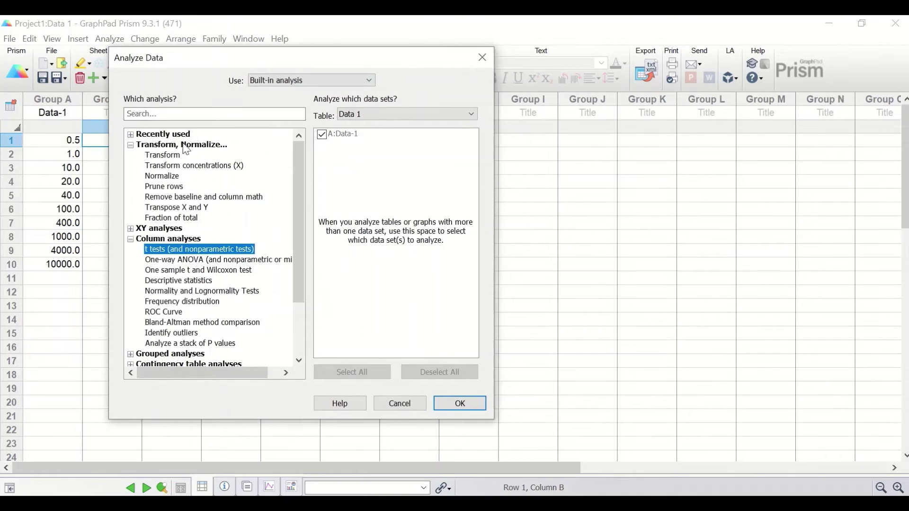
double_click(155, 146)
double_click(155, 146)
double_click(164, 155)
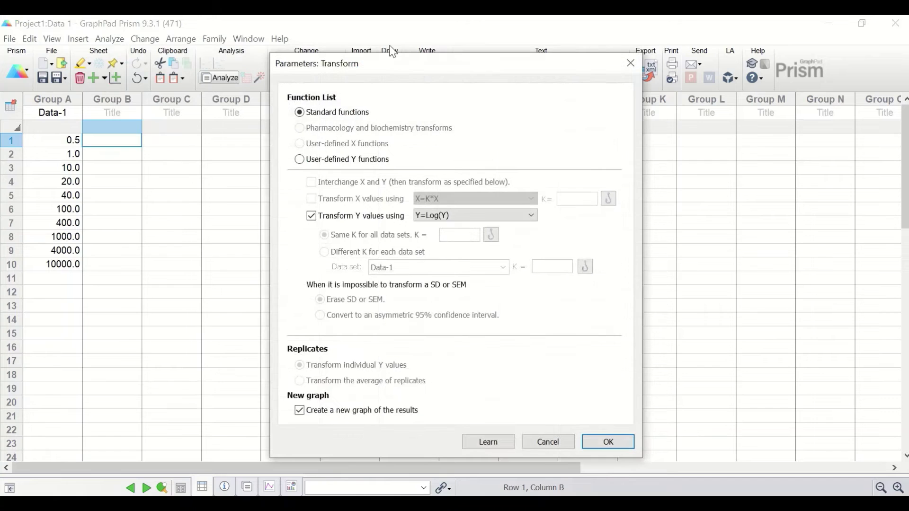
drag(447, 66, 327, 33)
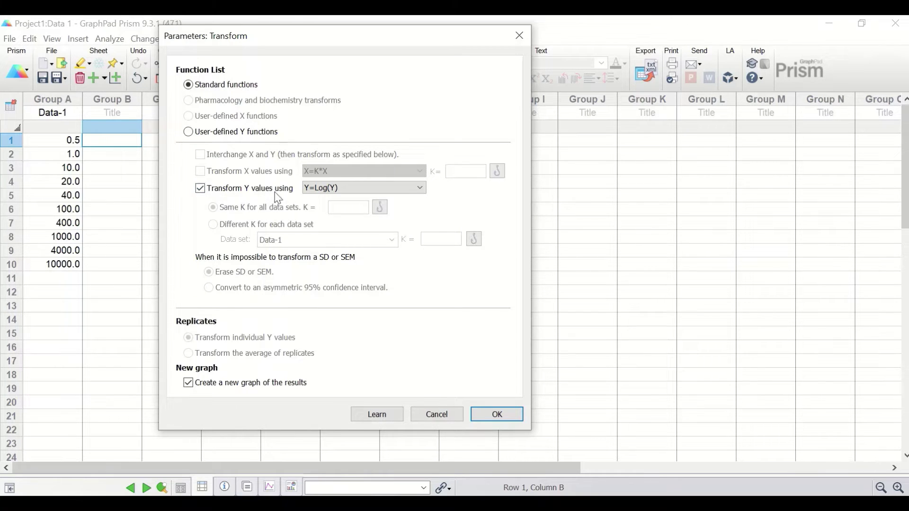
Keep Y=Log(Y) as the Y transform and create the results sheet
click(419, 188)
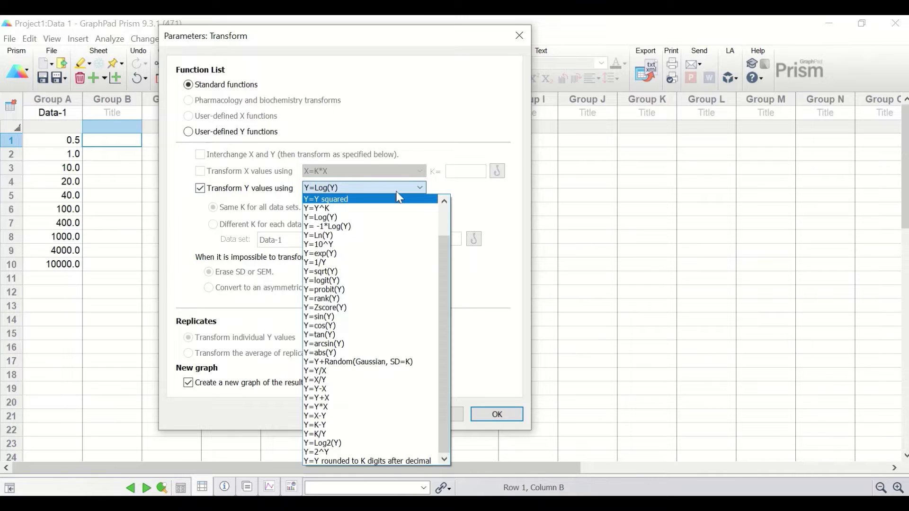
scroll(406, 269, up, 2)
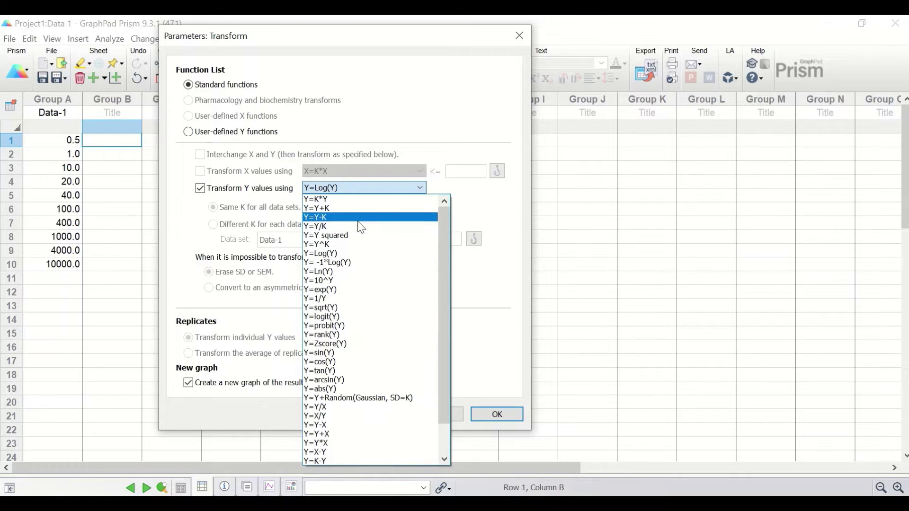
click(347, 254)
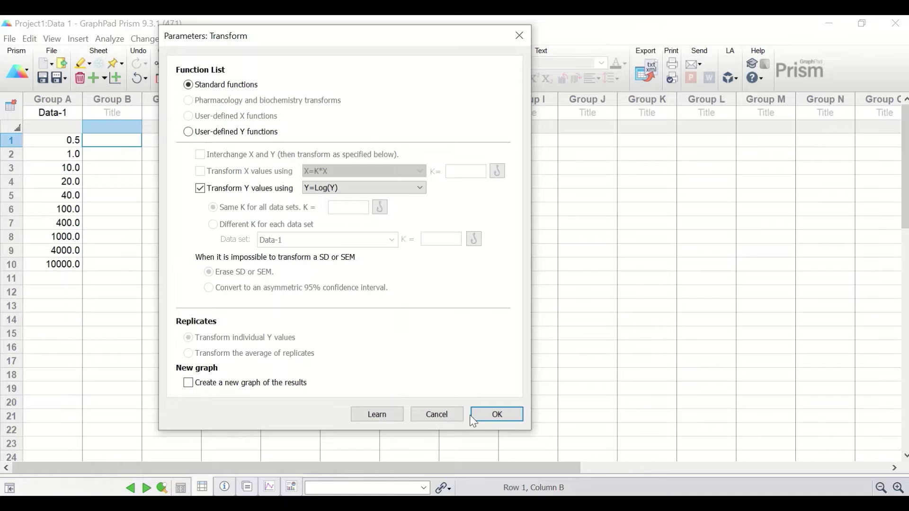
click(492, 413)
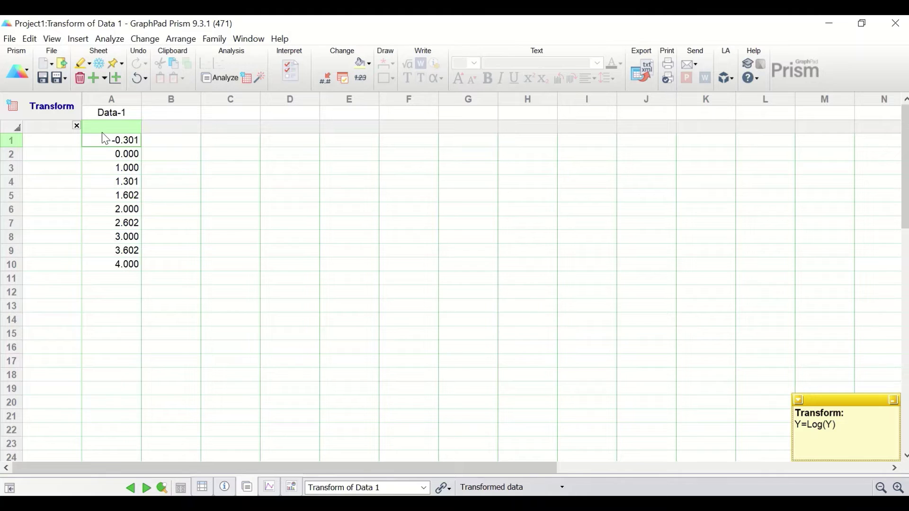
Transform the log results with Y=10^Y into a new sheet, with no new graph
click(217, 74)
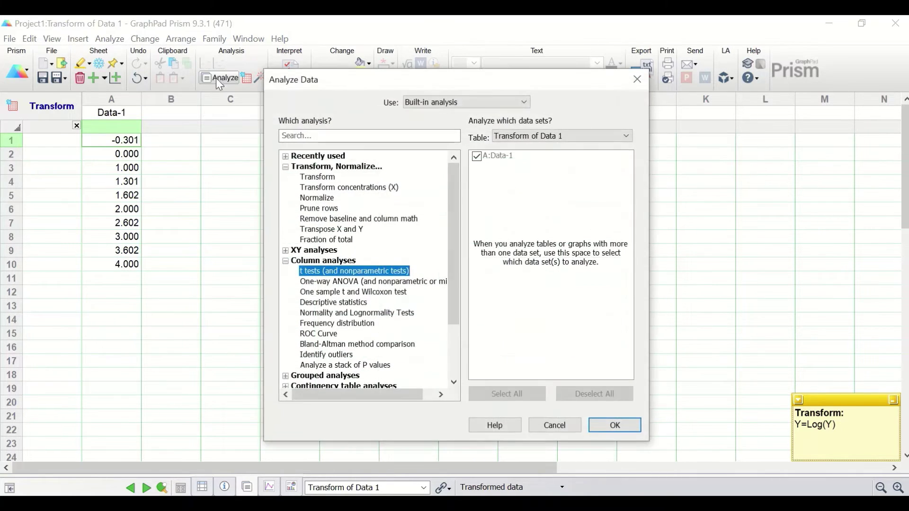
double_click(317, 178)
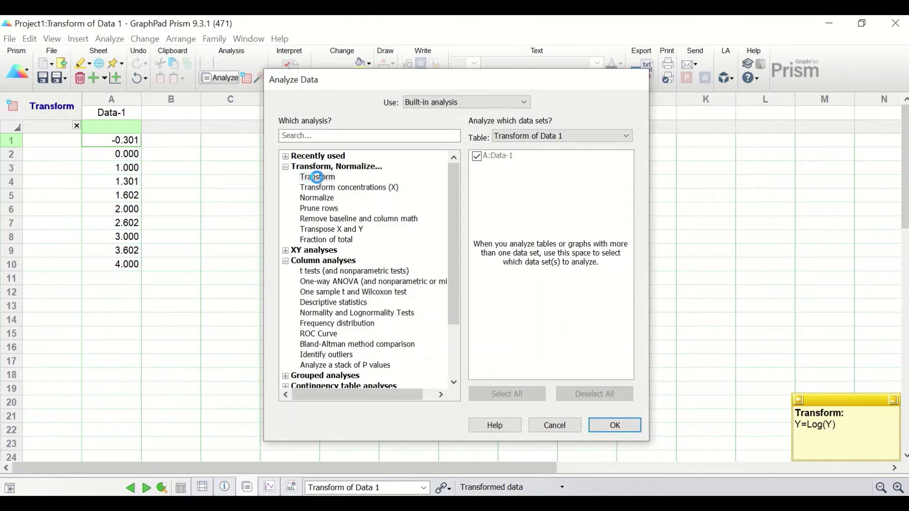
drag(450, 65, 342, 55)
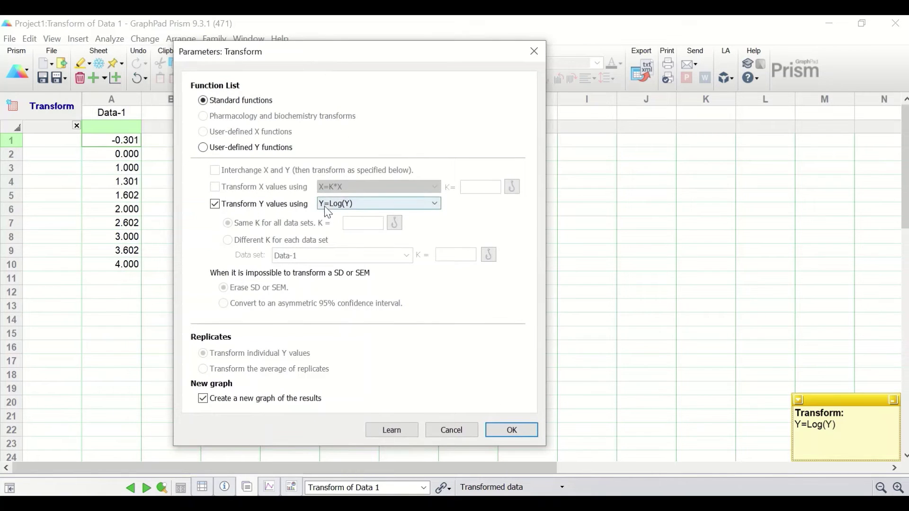
click(385, 205)
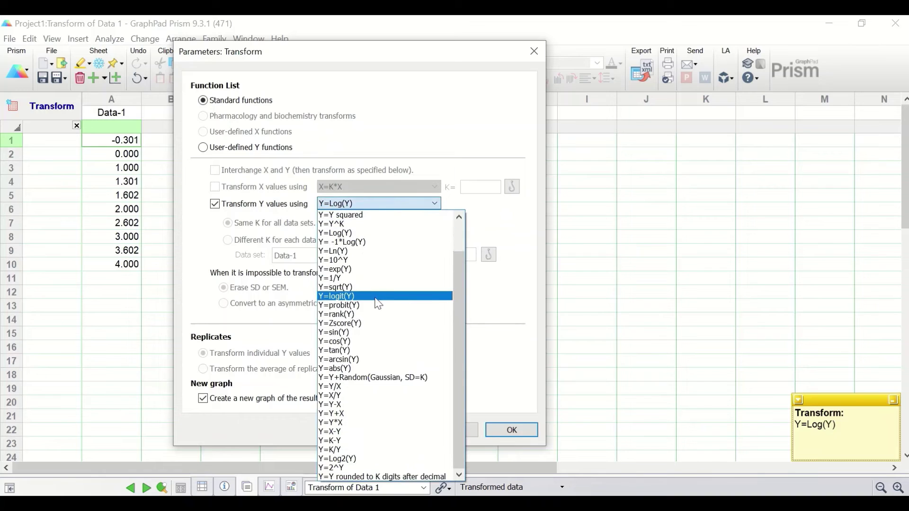
scroll(375, 298, up, 1)
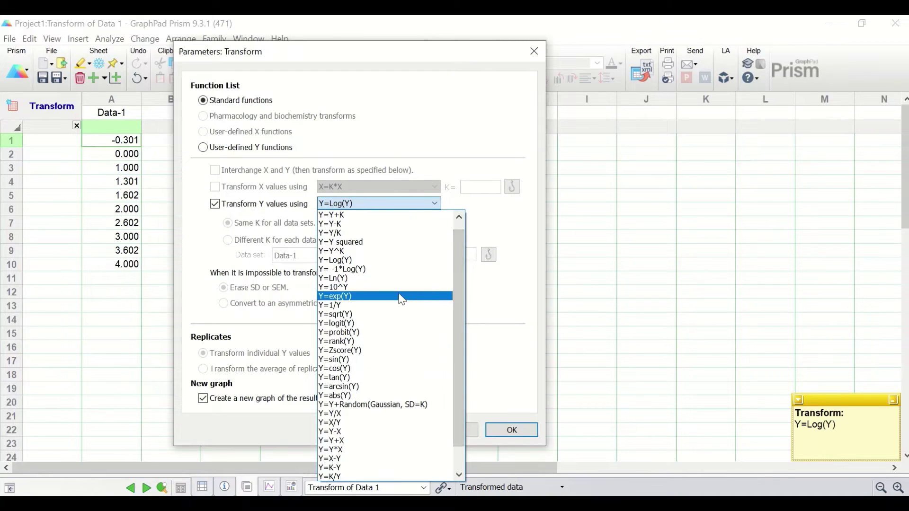
click(377, 288)
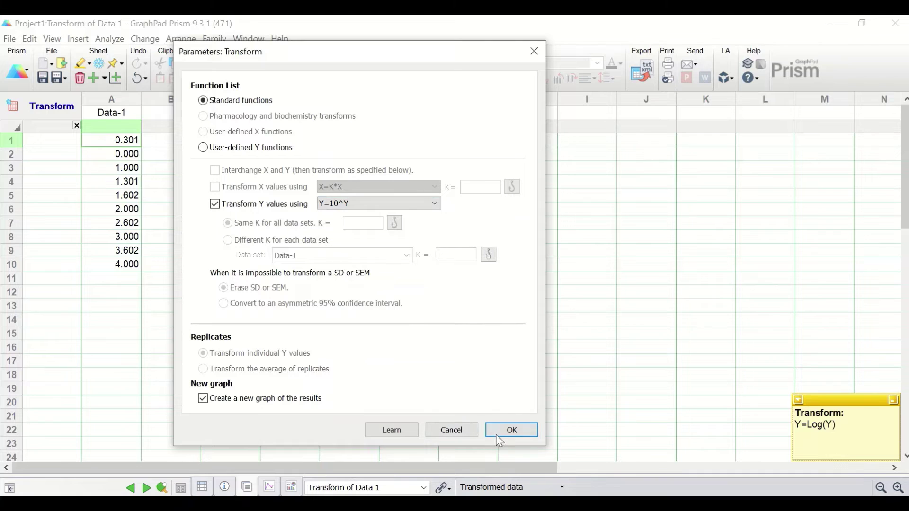
click(202, 398)
click(506, 428)
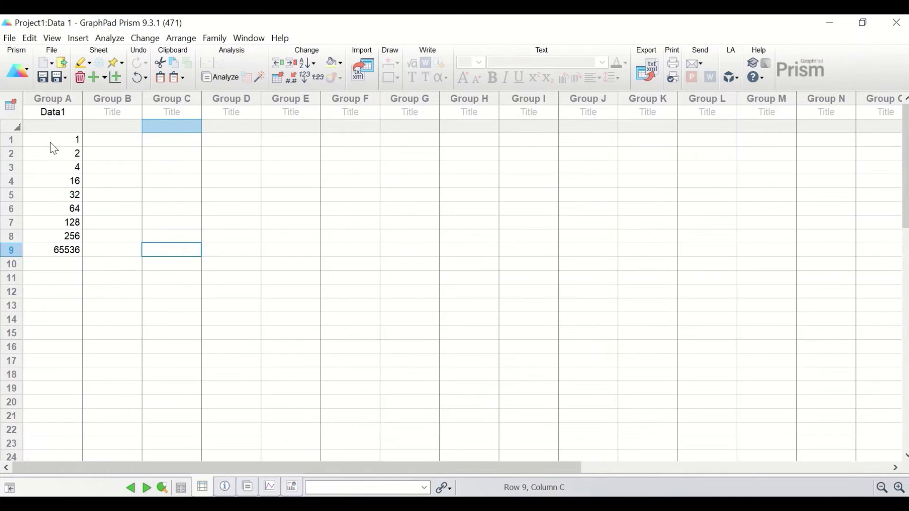
Apply a Y=sqrt(Y) Transform to the Data 1 values, producing a new results sheet
click(219, 78)
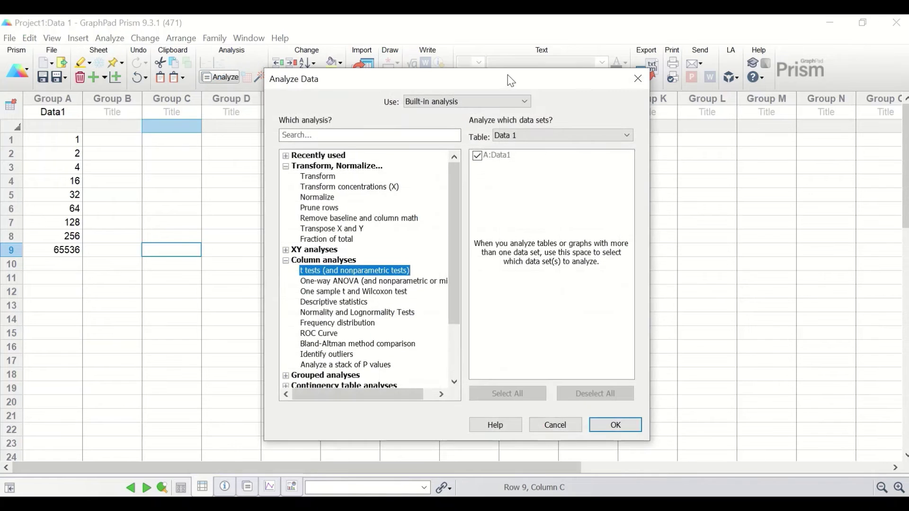
drag(511, 81, 269, 50)
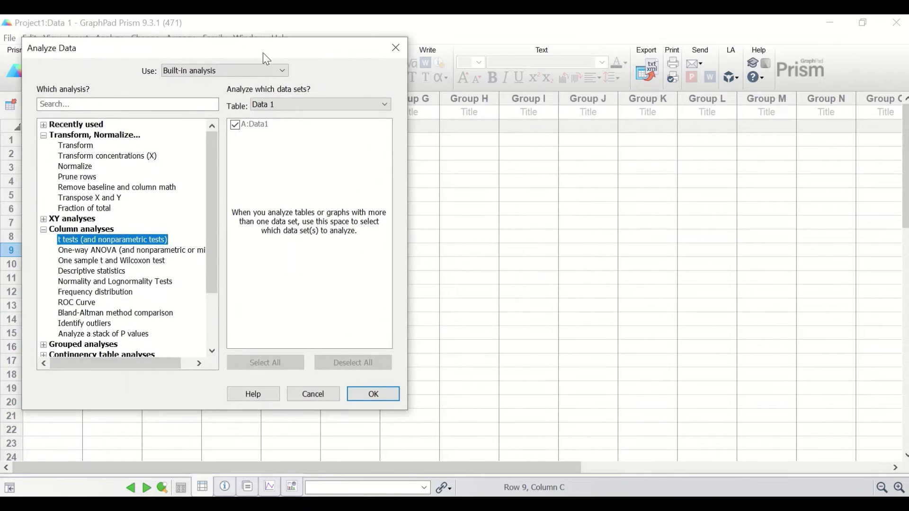
click(71, 146)
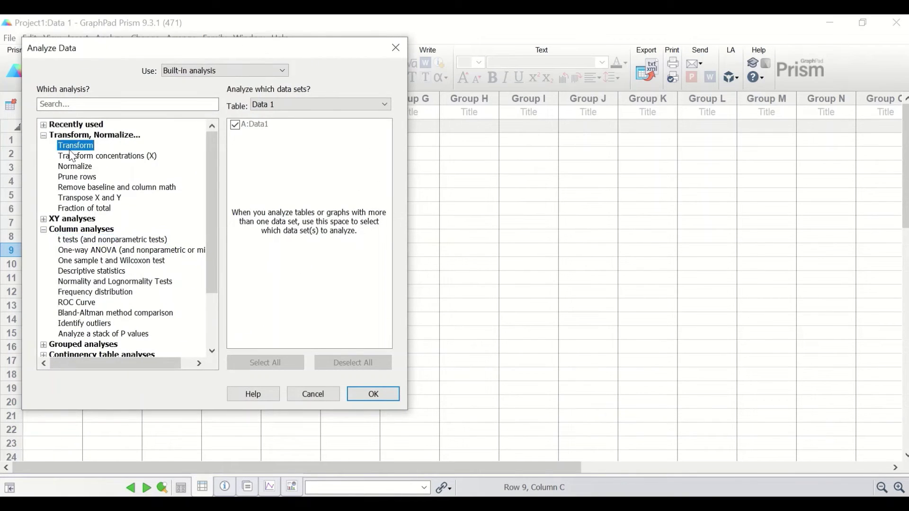
click(378, 401)
drag(457, 60, 294, 36)
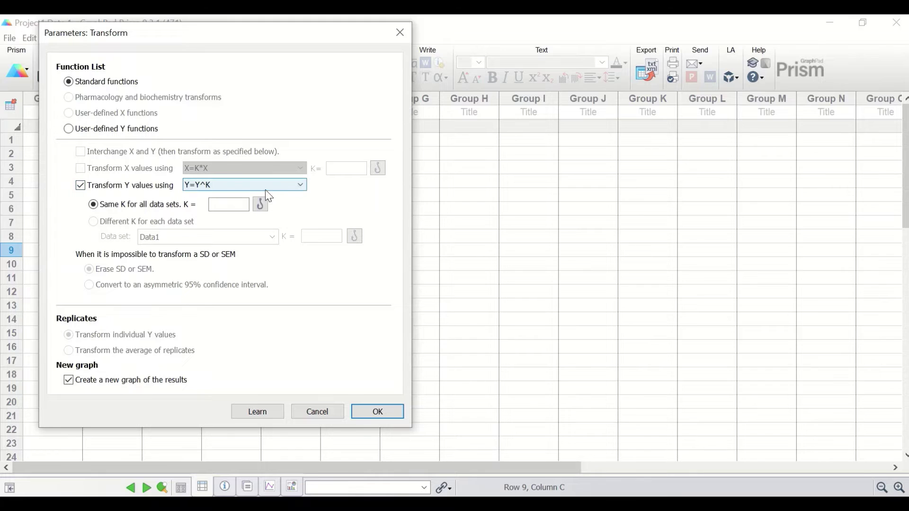
click(300, 185)
scroll(321, 248, up, 3)
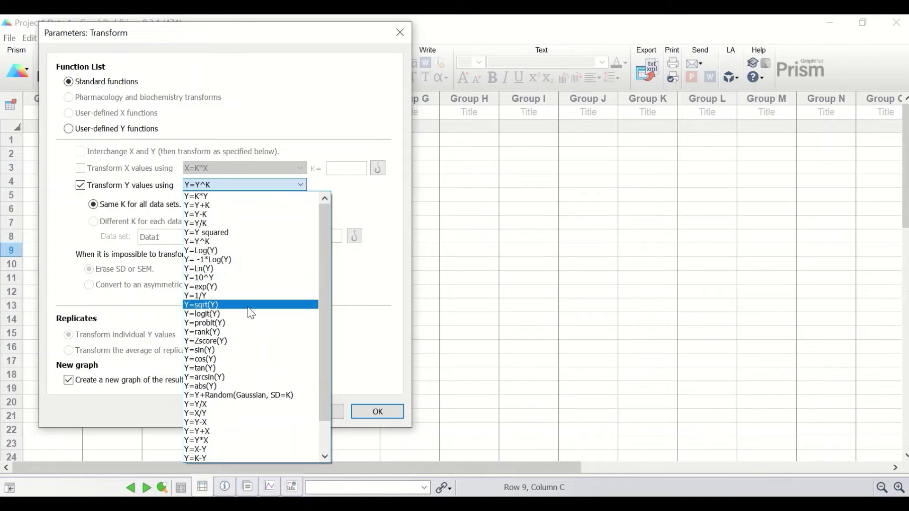
click(200, 305)
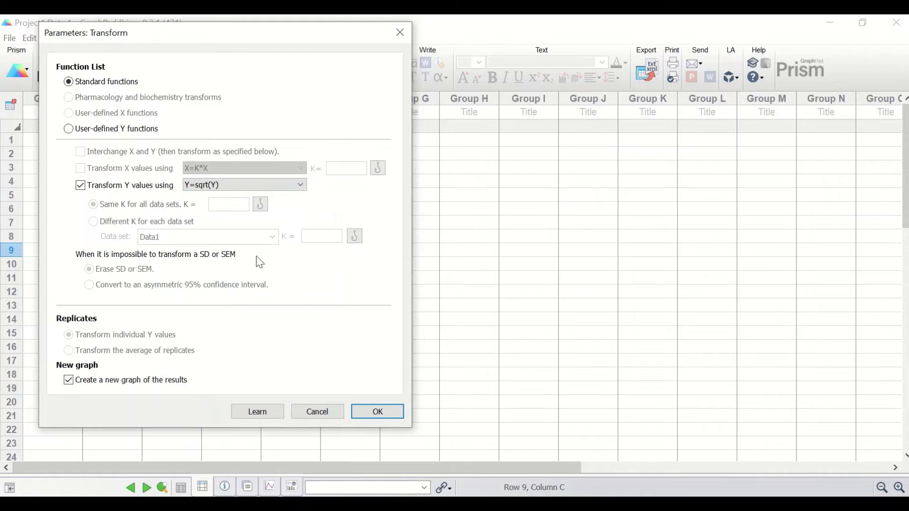
click(381, 411)
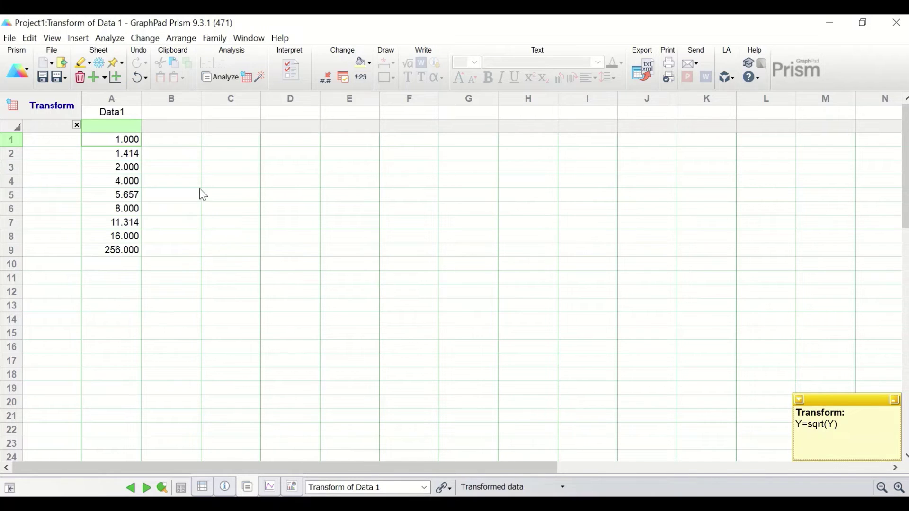
Transform the square-root results with Y=Y squared into a new results sheet
click(212, 77)
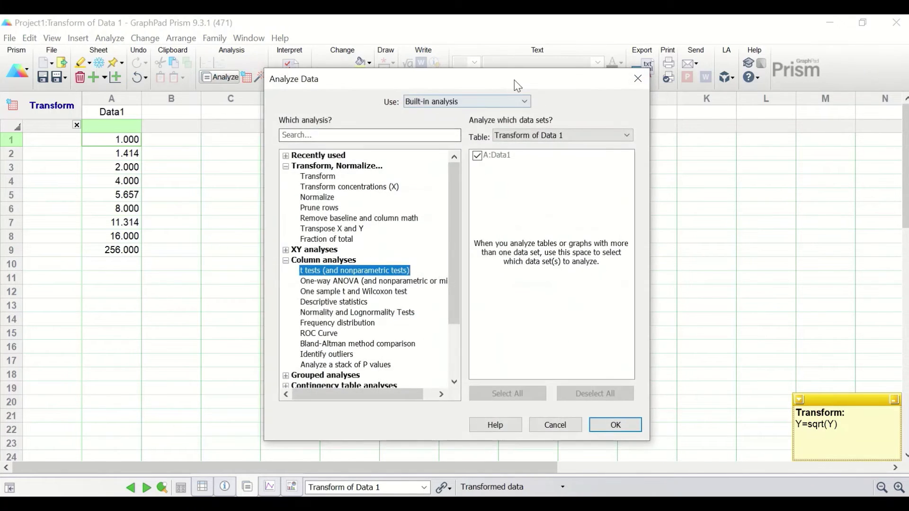
drag(514, 81, 285, 52)
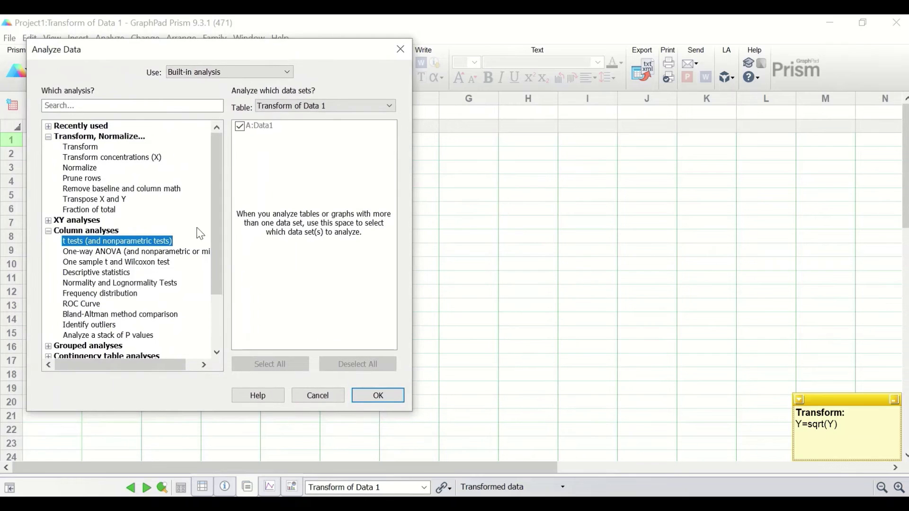
click(81, 147)
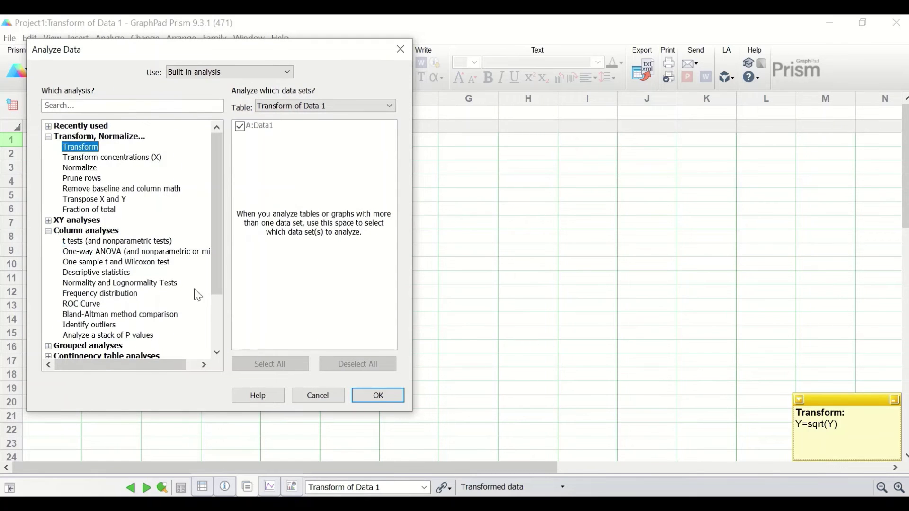
click(382, 395)
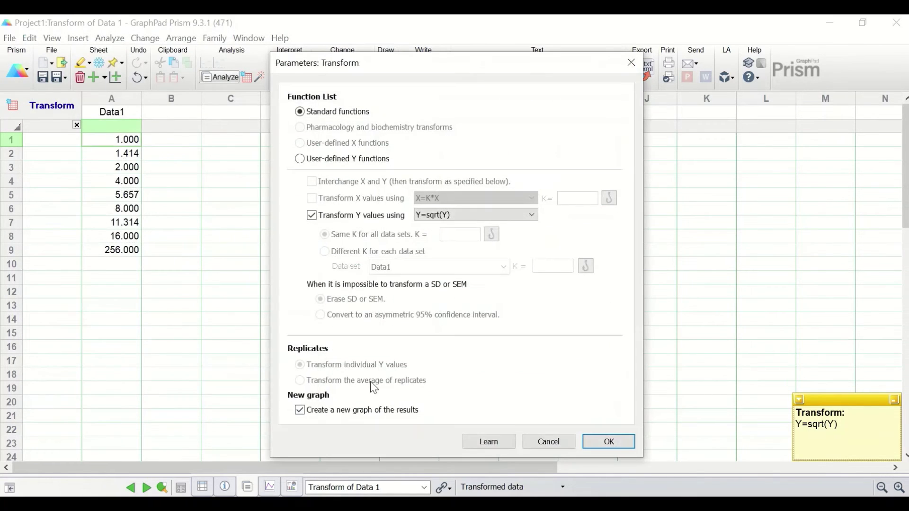
drag(482, 69, 274, 52)
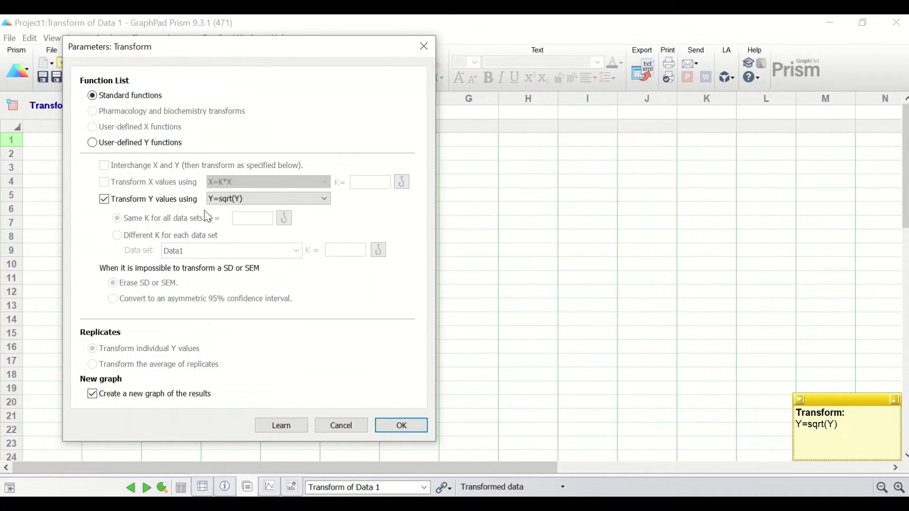
click(308, 199)
scroll(304, 287, up, 1)
scroll(304, 287, up, 1)
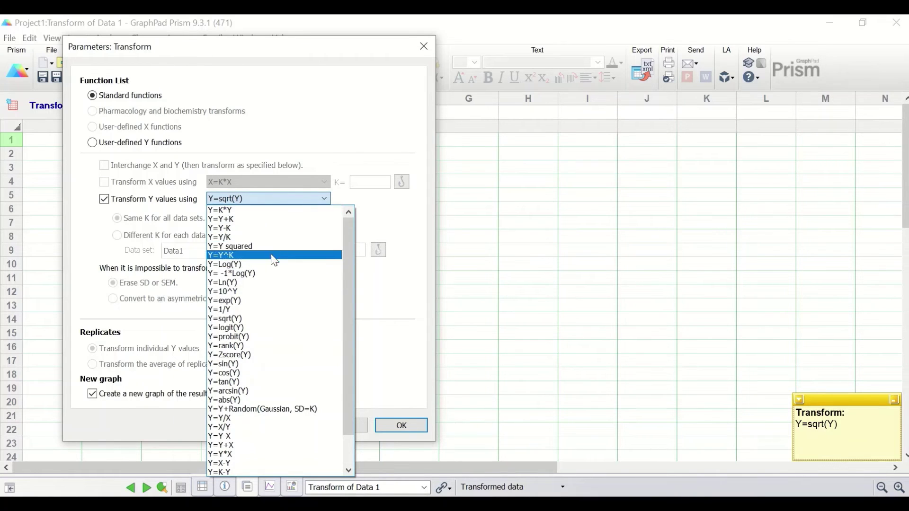
click(220, 247)
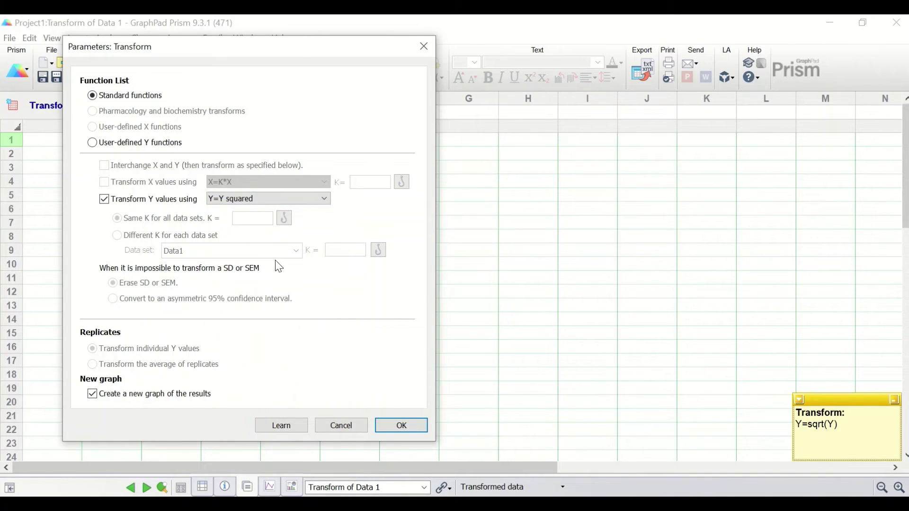
click(400, 425)
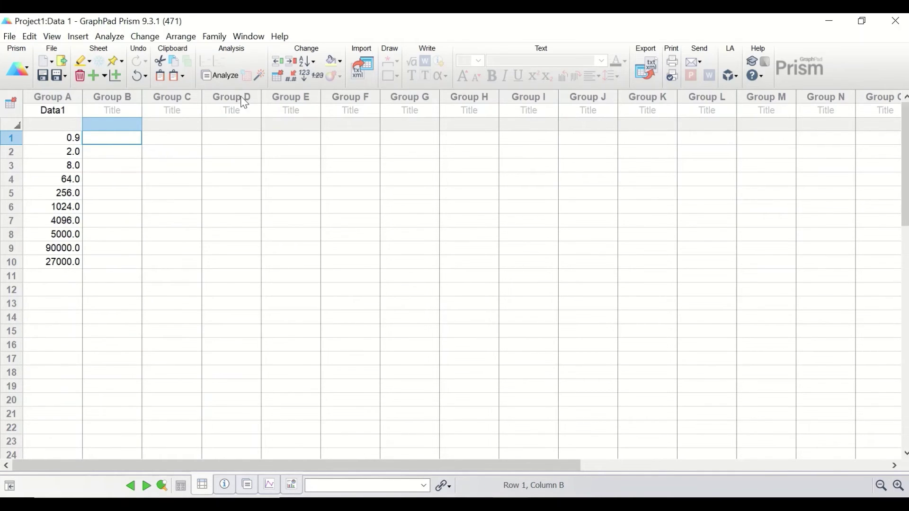
Open the Transform parameters for Data 1, leaving Y=Y^K as the Y transform
click(221, 75)
drag(416, 70, 234, 40)
click(125, 143)
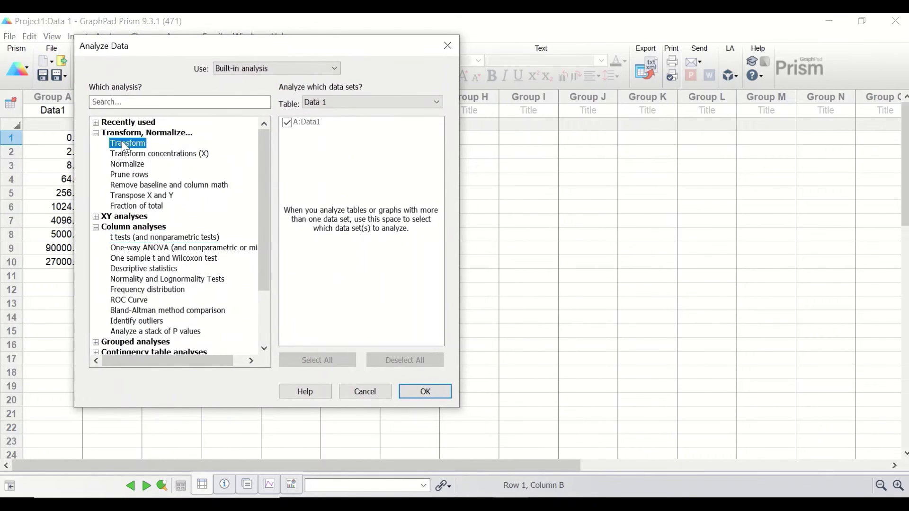
click(417, 389)
drag(497, 72, 279, 46)
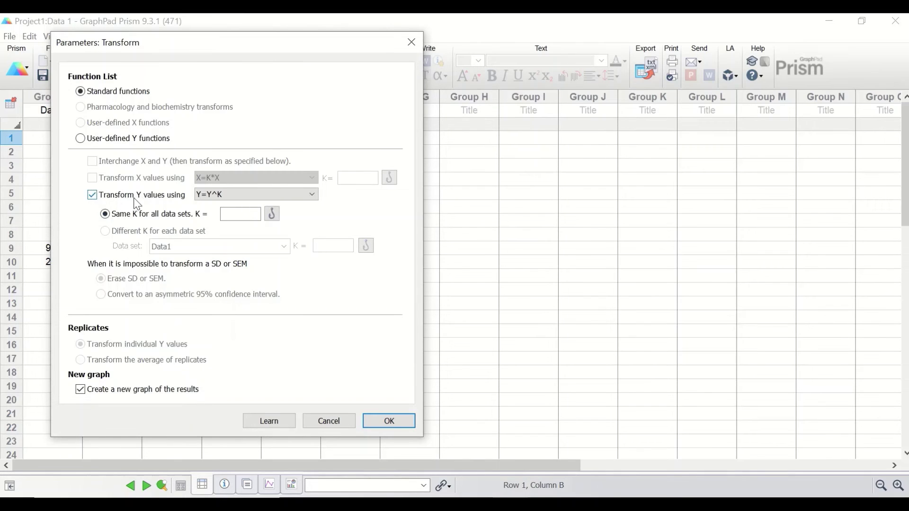
click(266, 200)
scroll(333, 283, up, 2)
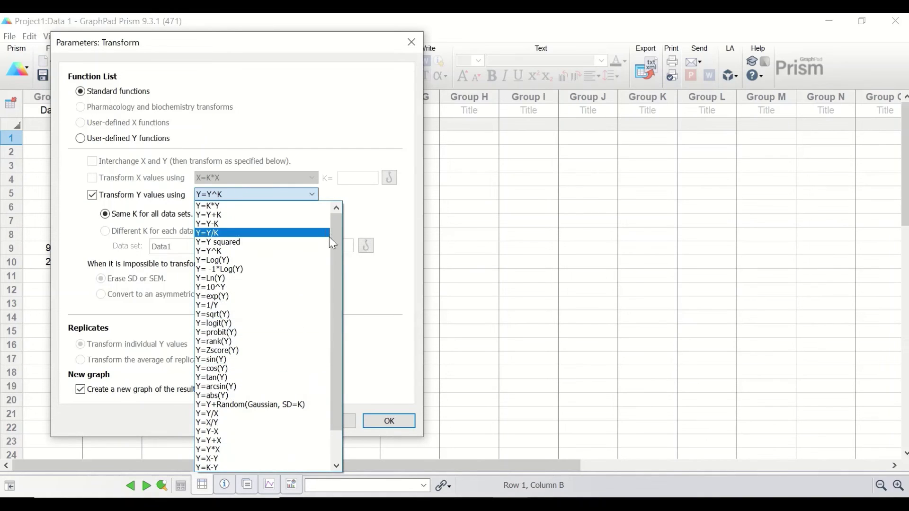
scroll(294, 405, down, 2)
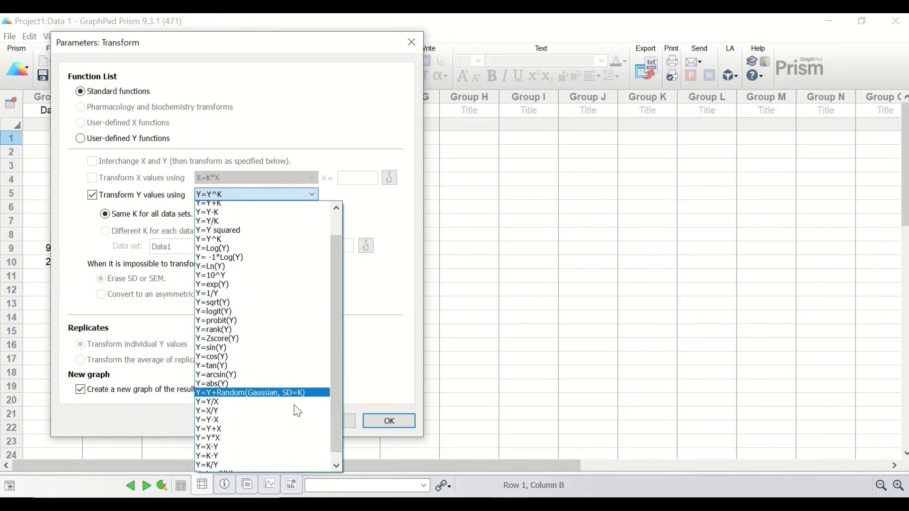
scroll(294, 404, up, 2)
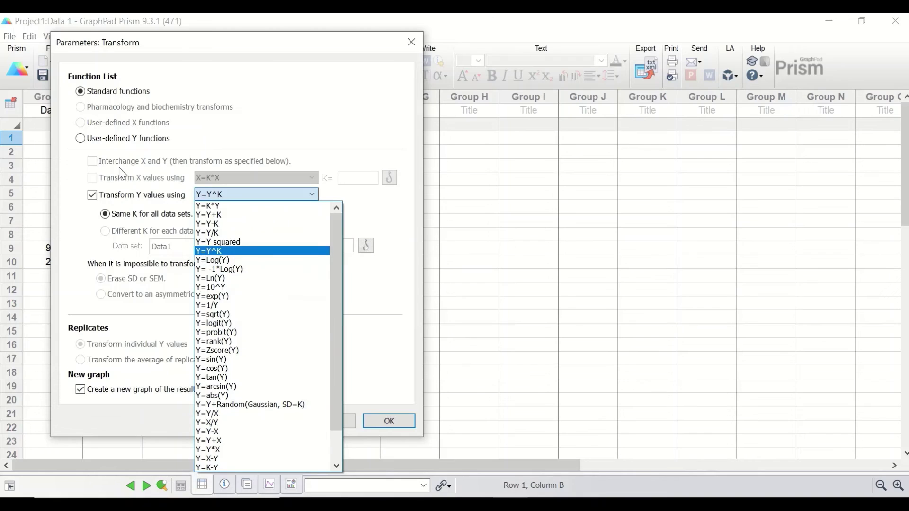
click(84, 142)
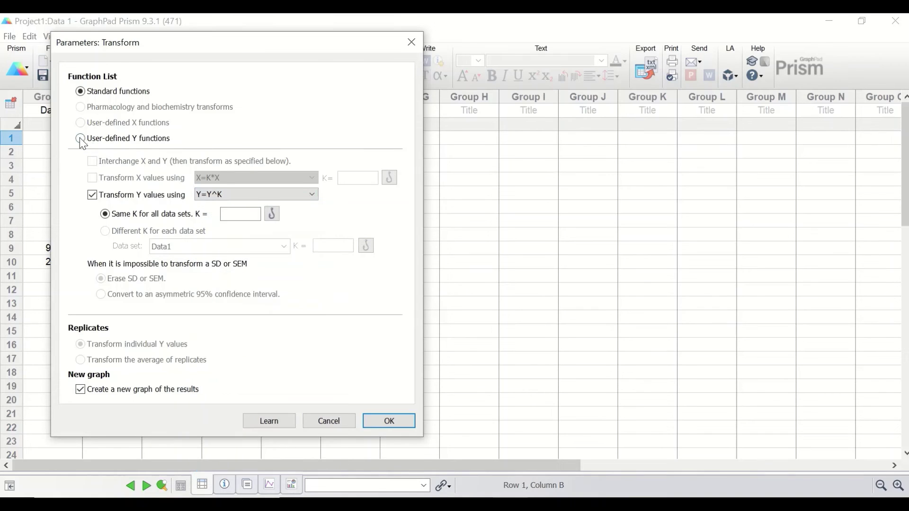
Add a user-defined Y function 'Cube Root' as Y=Y^(1/3) and apply it to Data 1
click(80, 139)
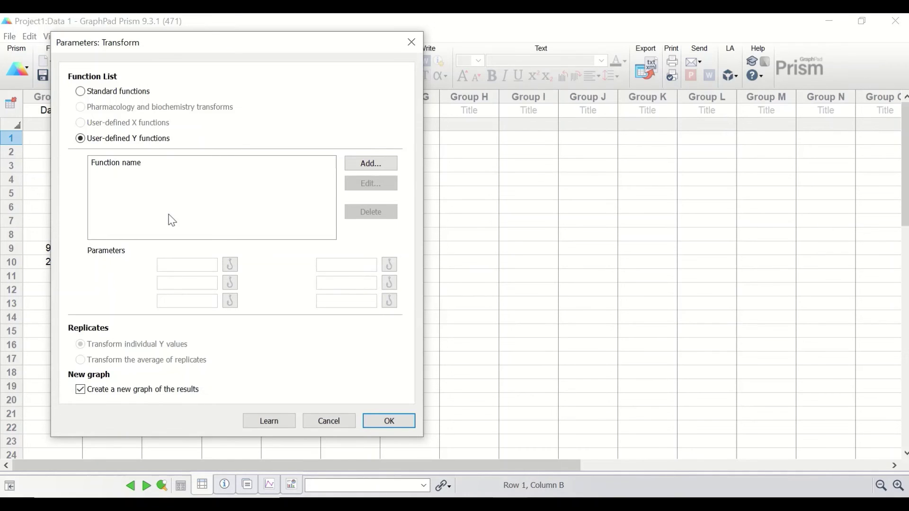
click(371, 164)
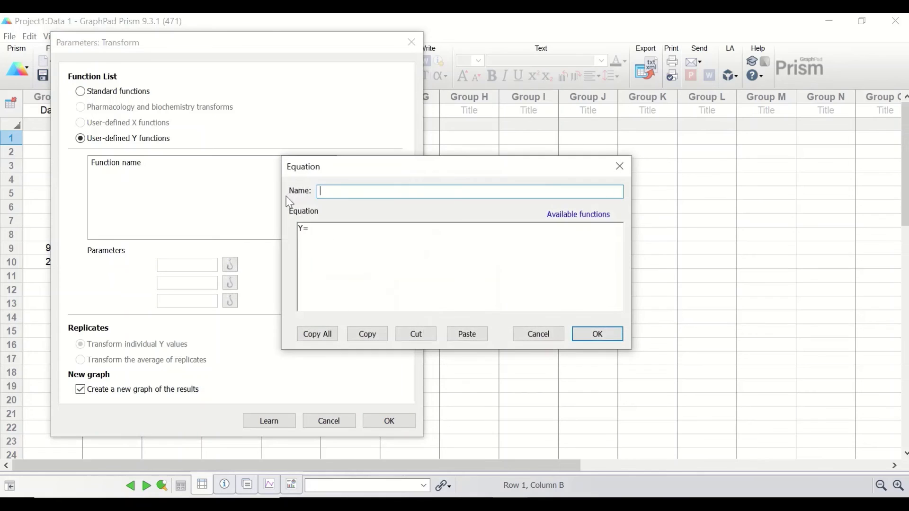
drag(400, 163, 191, 74)
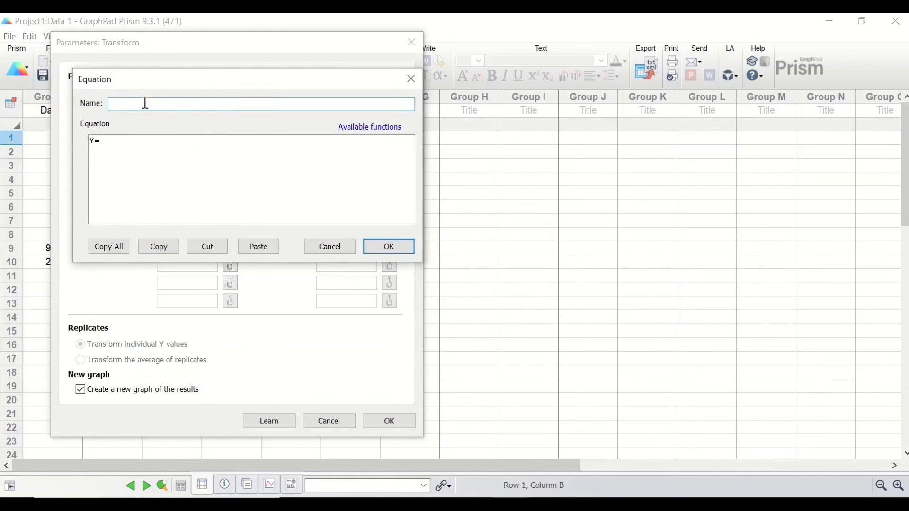
text(Cube T)
key(BackSpace)
text(Root)
click(129, 147)
text(Y^(1/3))
click(385, 247)
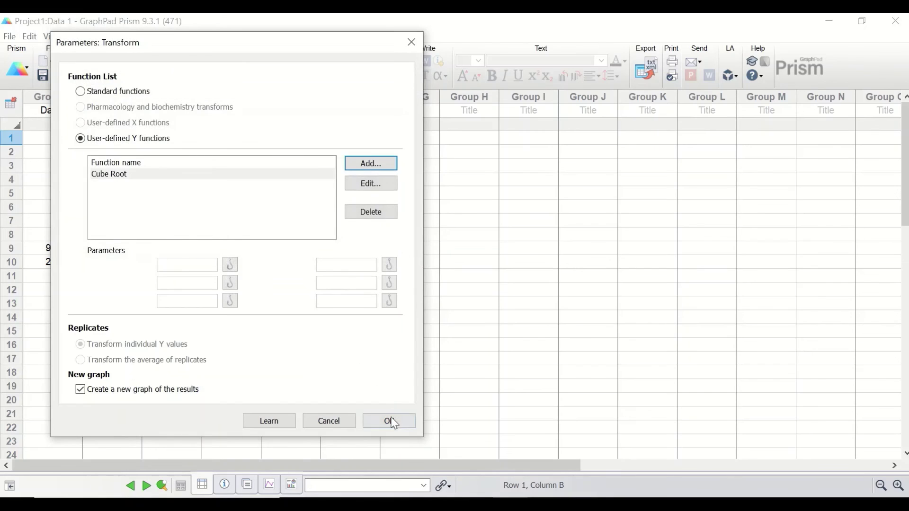
click(388, 421)
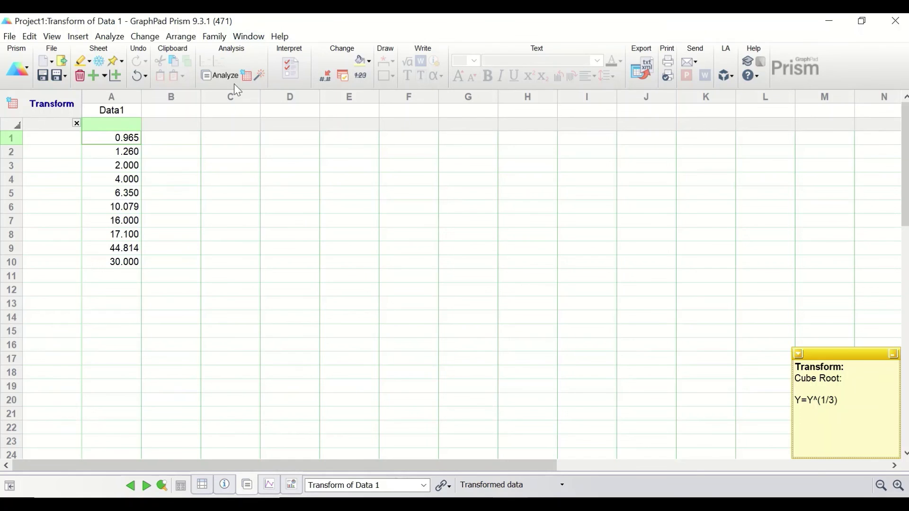
Start a Transform analysis on the cube-root results sheet
click(220, 77)
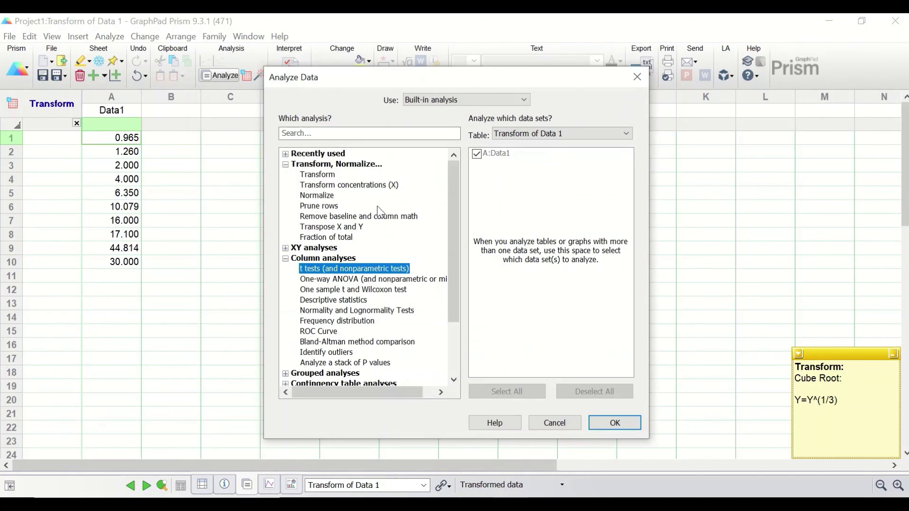
click(317, 178)
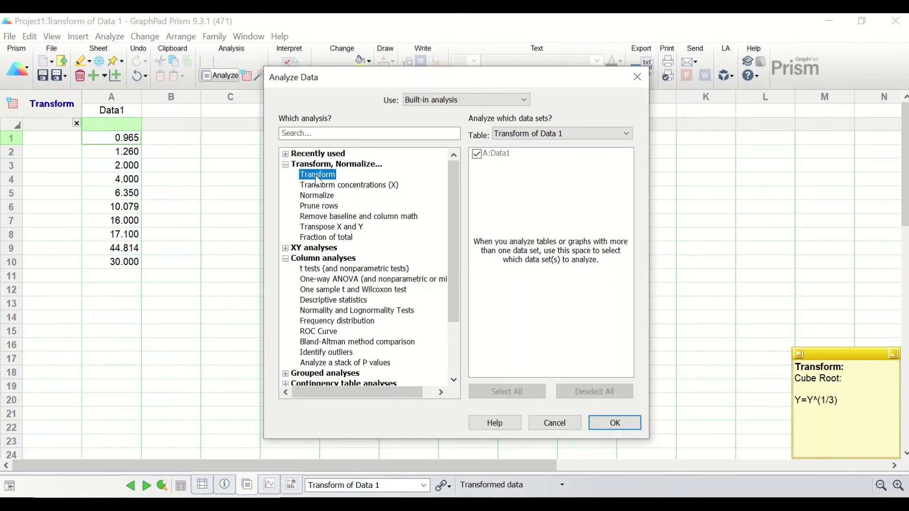
click(606, 423)
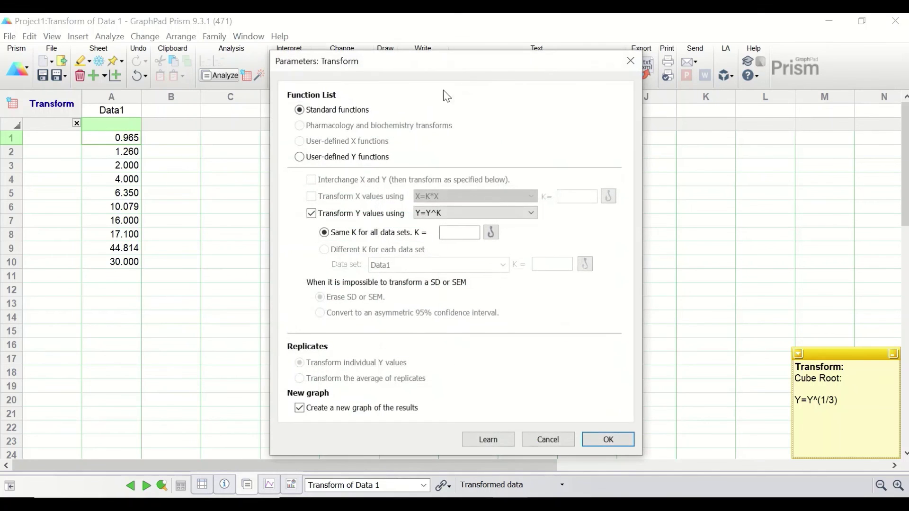
drag(479, 67, 269, 29)
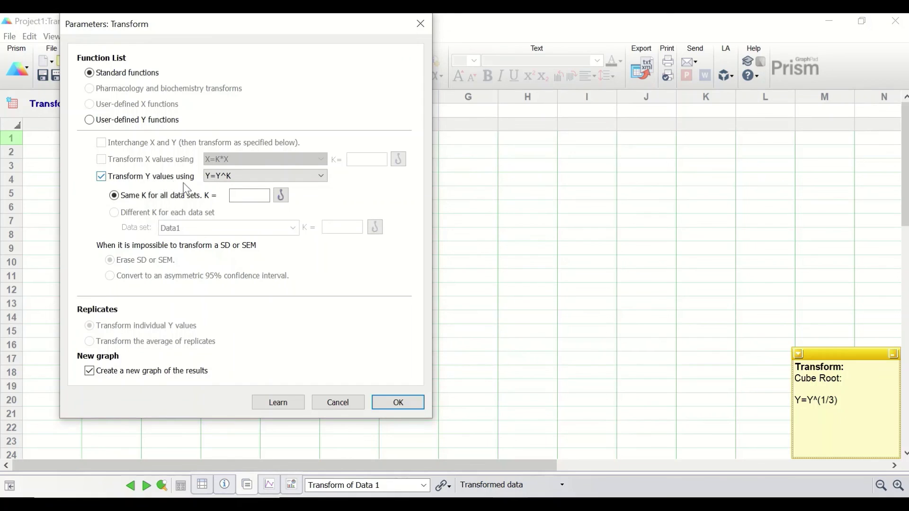
Set the Y transform to Y=Y^K with K=3 and create the new sheet
click(284, 176)
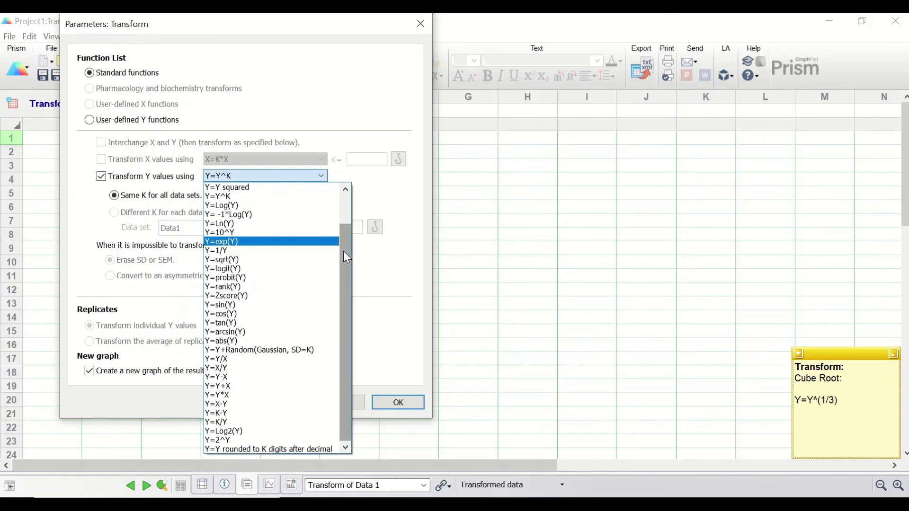
scroll(342, 250, up, 2)
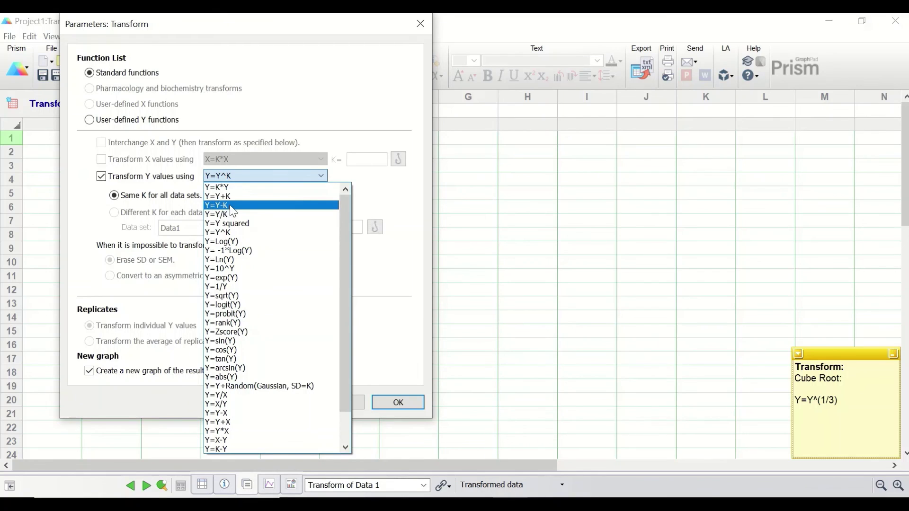
click(225, 237)
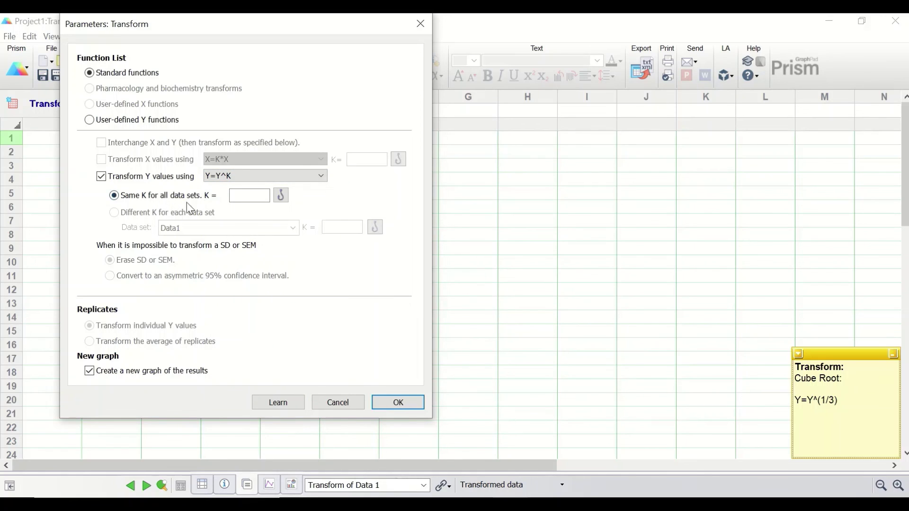
click(242, 197)
text(3)
click(406, 404)
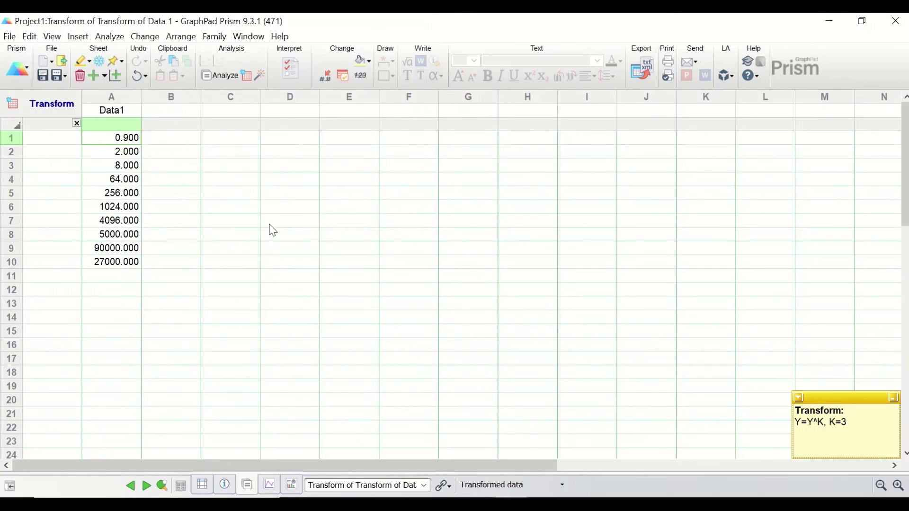